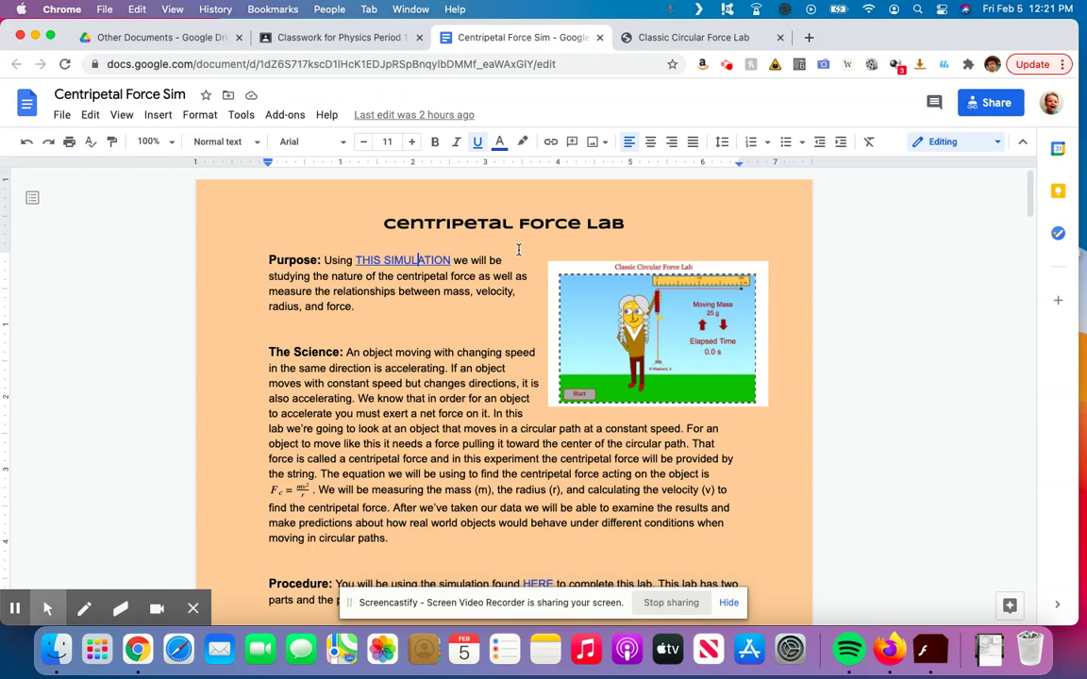
Bring up the Classic Circular Force Lab tab, showing a 25 g mass and 10 washers.
left_click(675, 38)
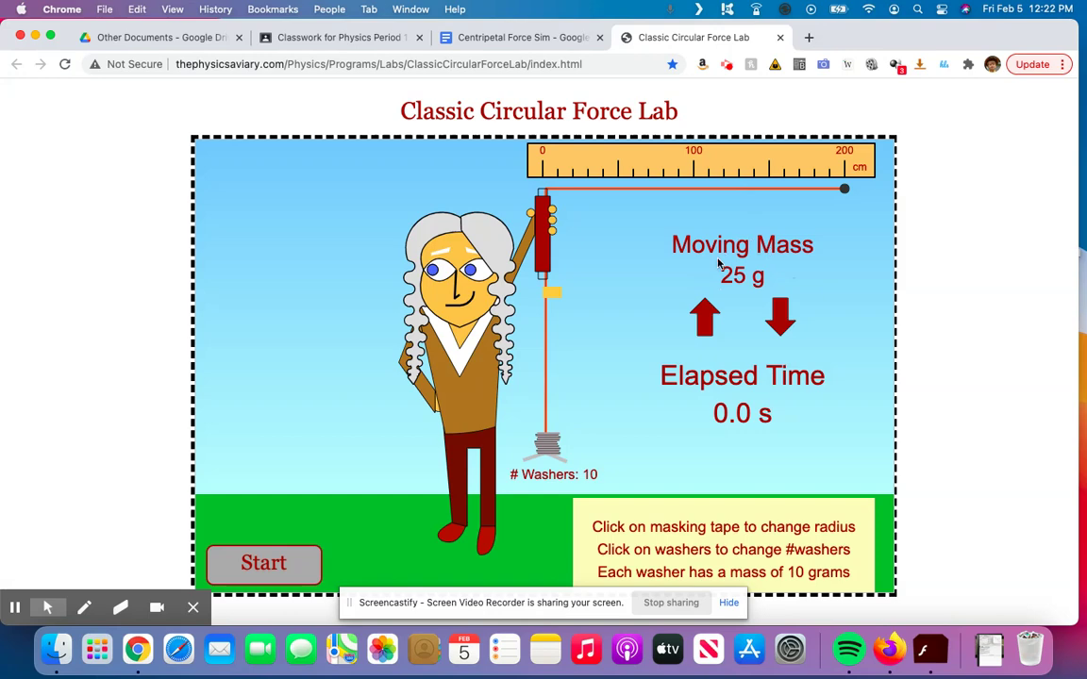
Return to the Centripetal Force Sim doc and scroll past the Procedure to the empty Part I table.
left_click(552, 37)
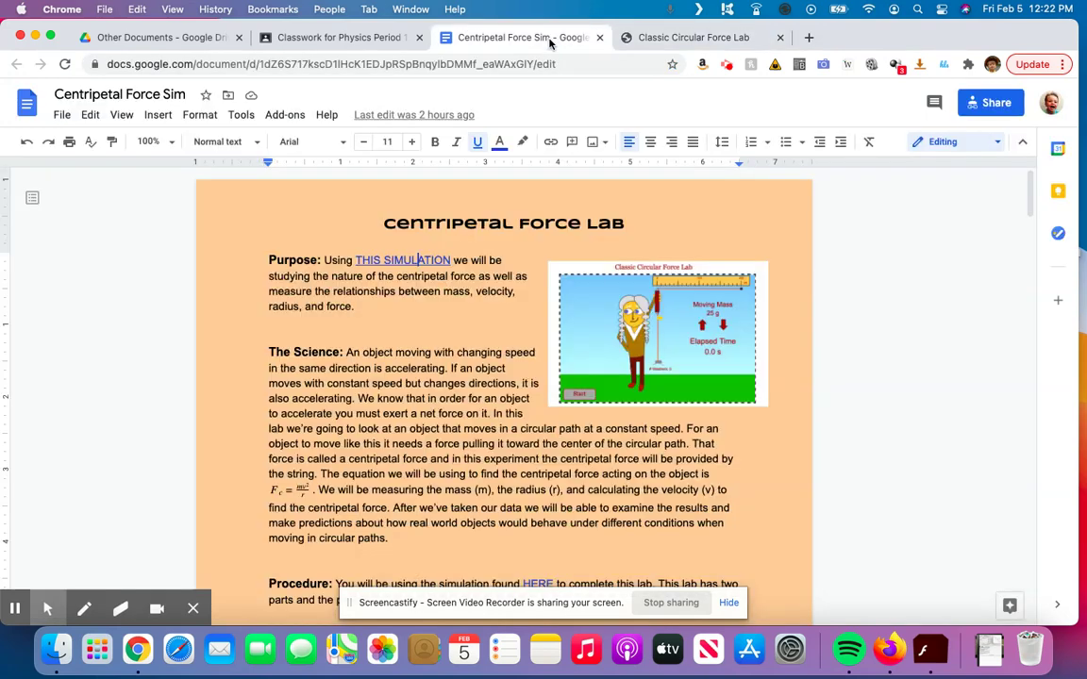
scroll(479, 415, "down", 5)
scroll(479, 416, "down", 2)
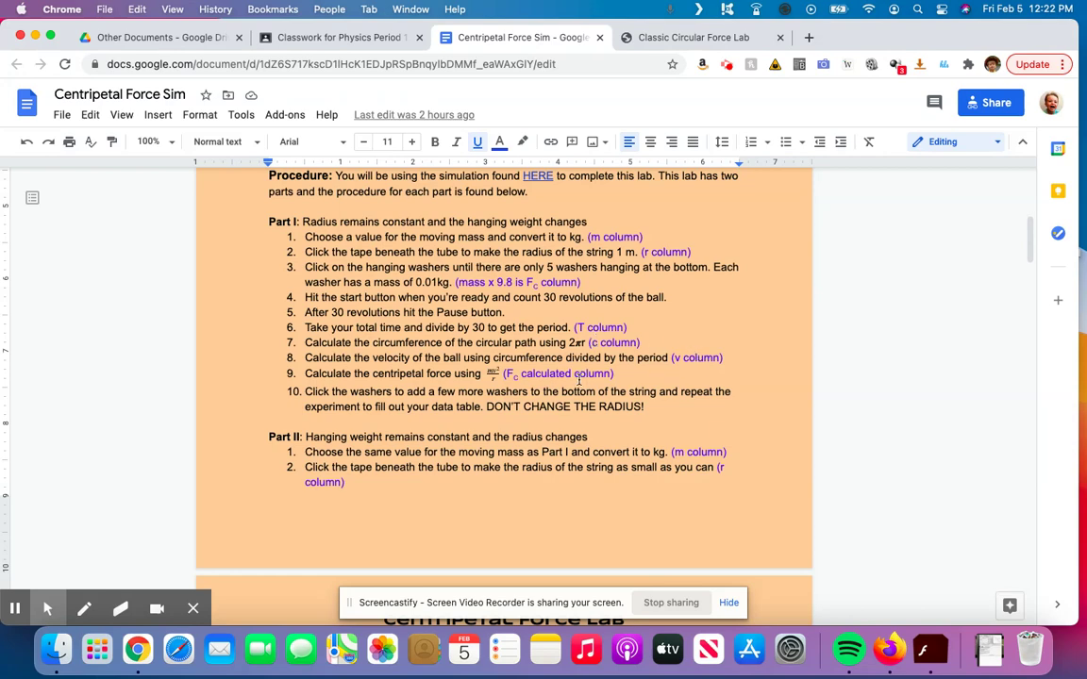
scroll(465, 397, "down", 15)
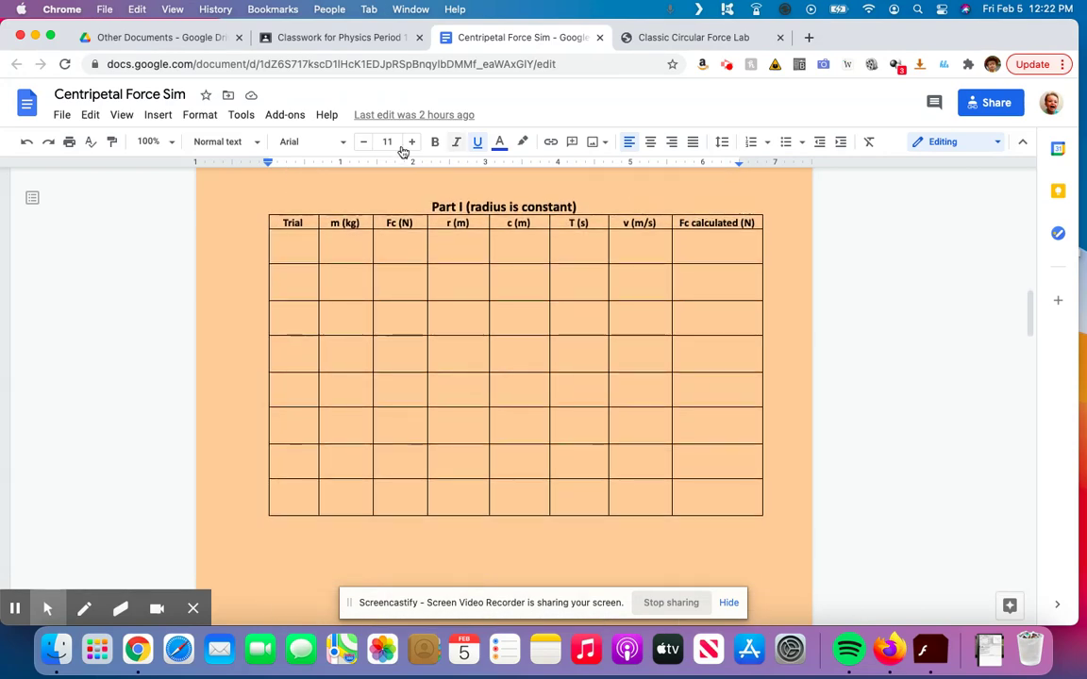
Enter trial 1 with mass 0.025 kg, after checking the simulation's 25 g moving mass.
left_click(296, 238)
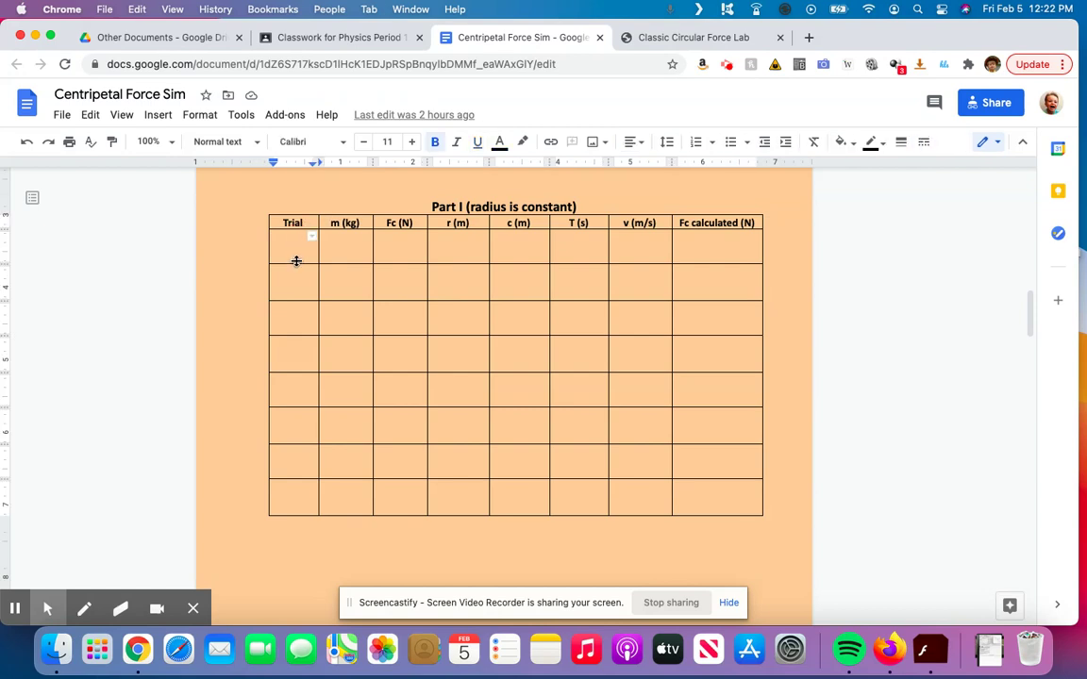
type("1")
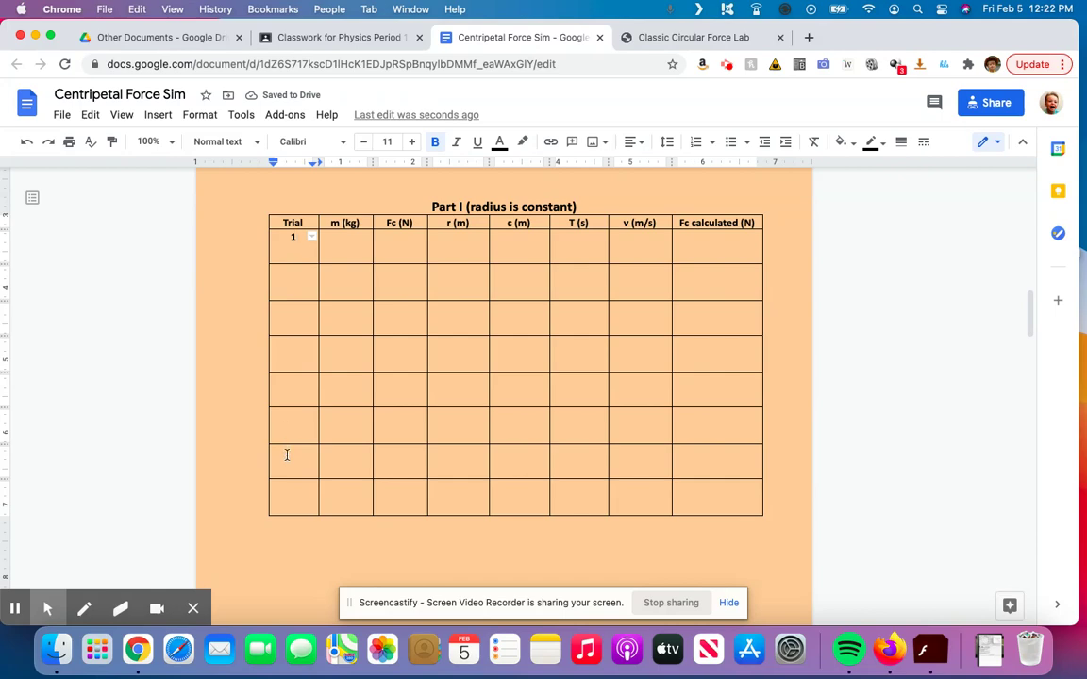
left_click(342, 239)
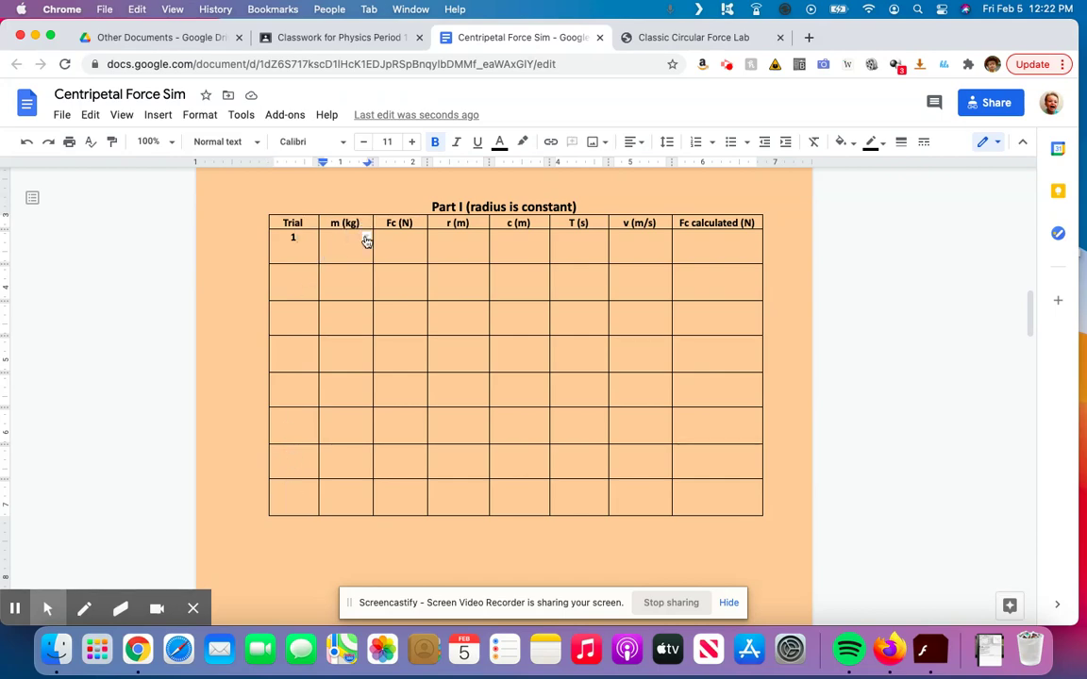
left_click(651, 38)
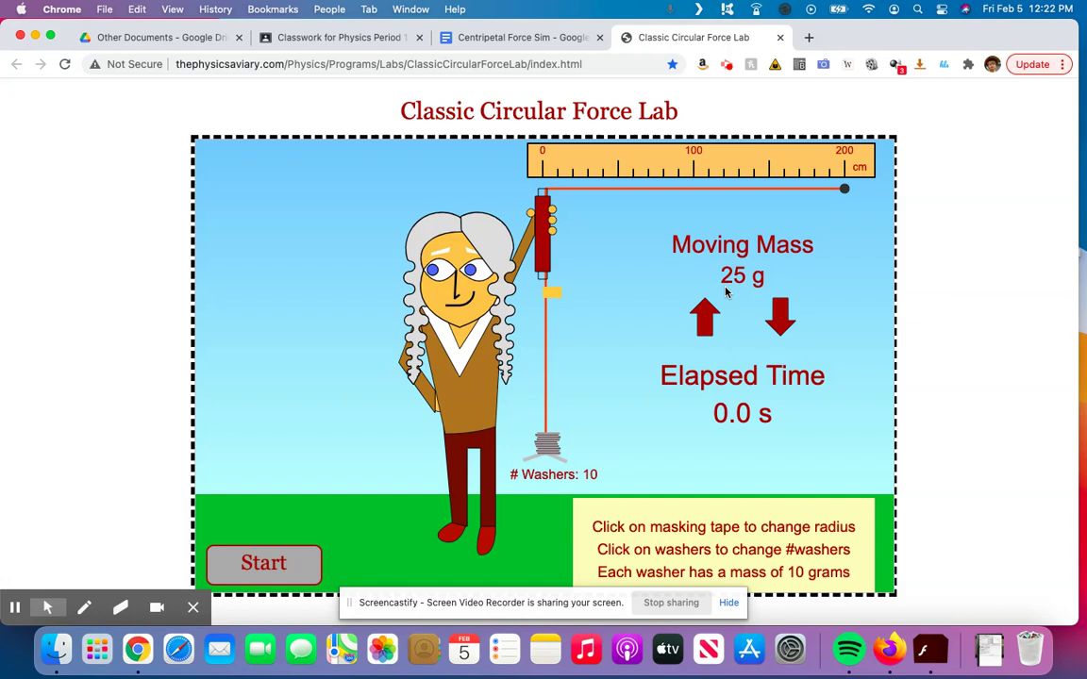
left_click(444, 39)
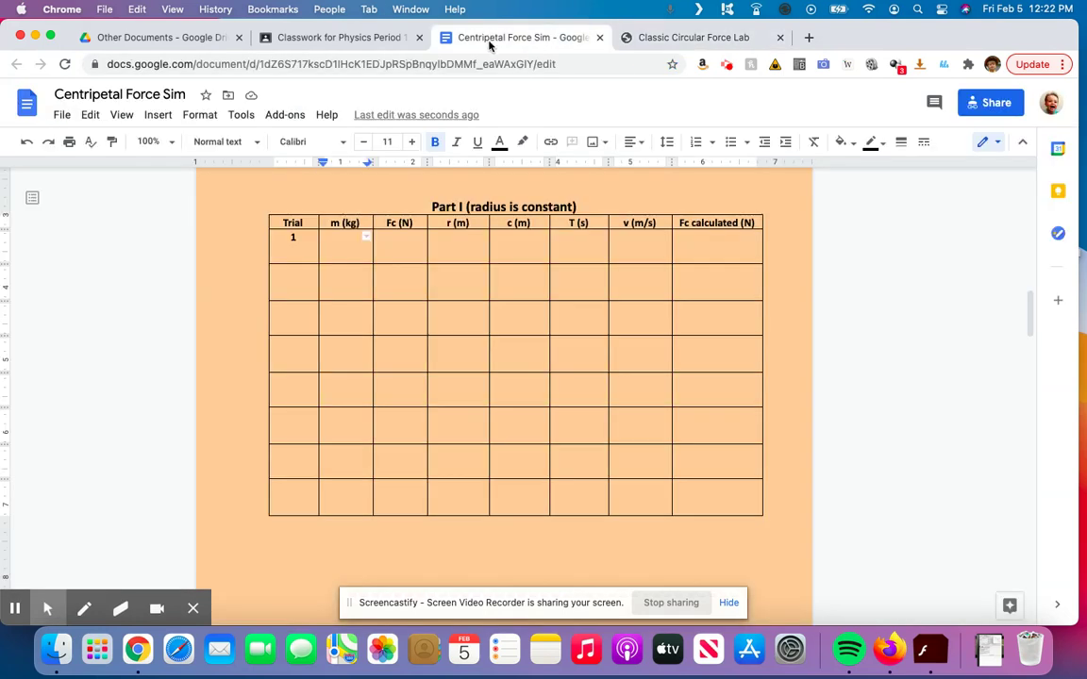
type("0.")
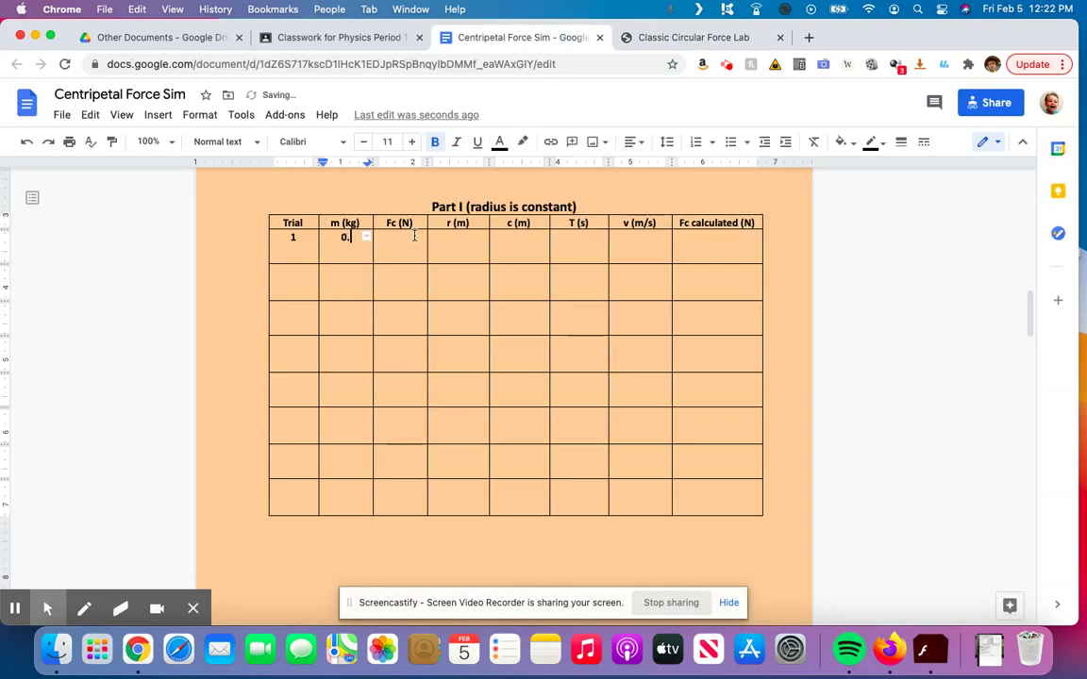
type("025")
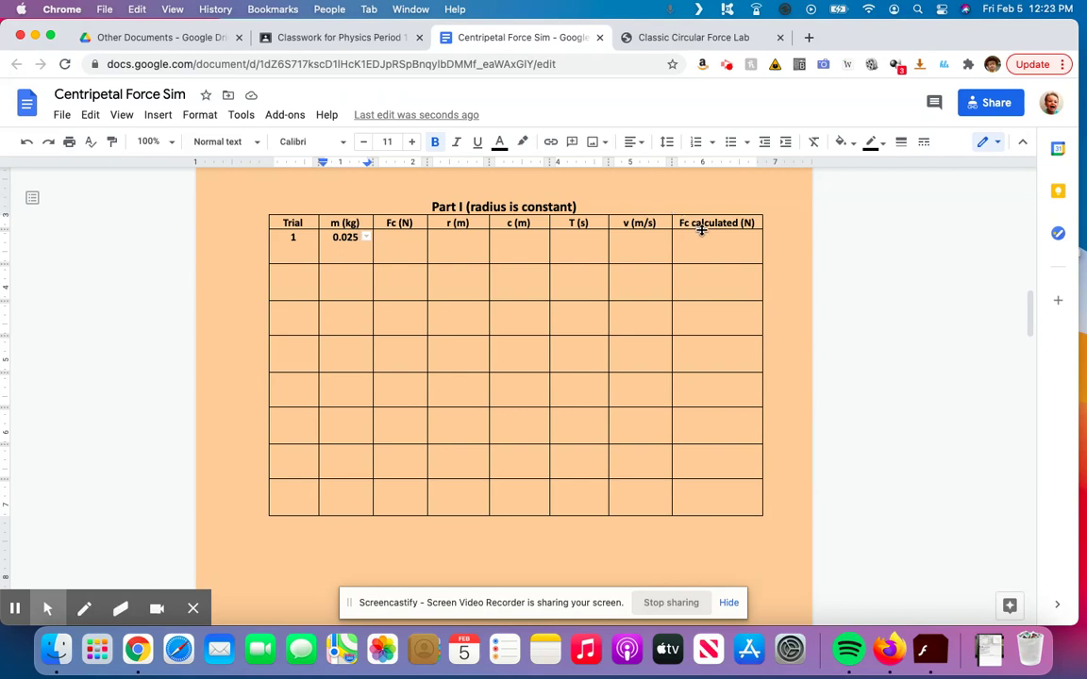
left_click(413, 245)
Increase the simulation's hanging stack from 10 to 14 washers, then go back to the document.
left_click(621, 40)
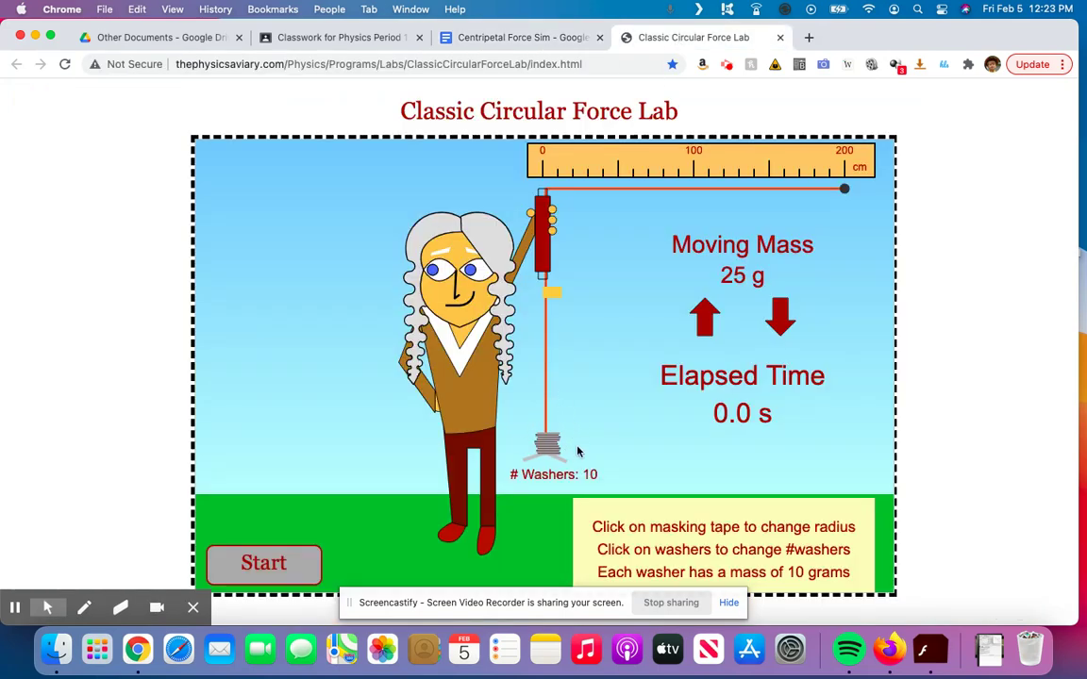
scroll(669, 466, "down", 1)
left_click(556, 441)
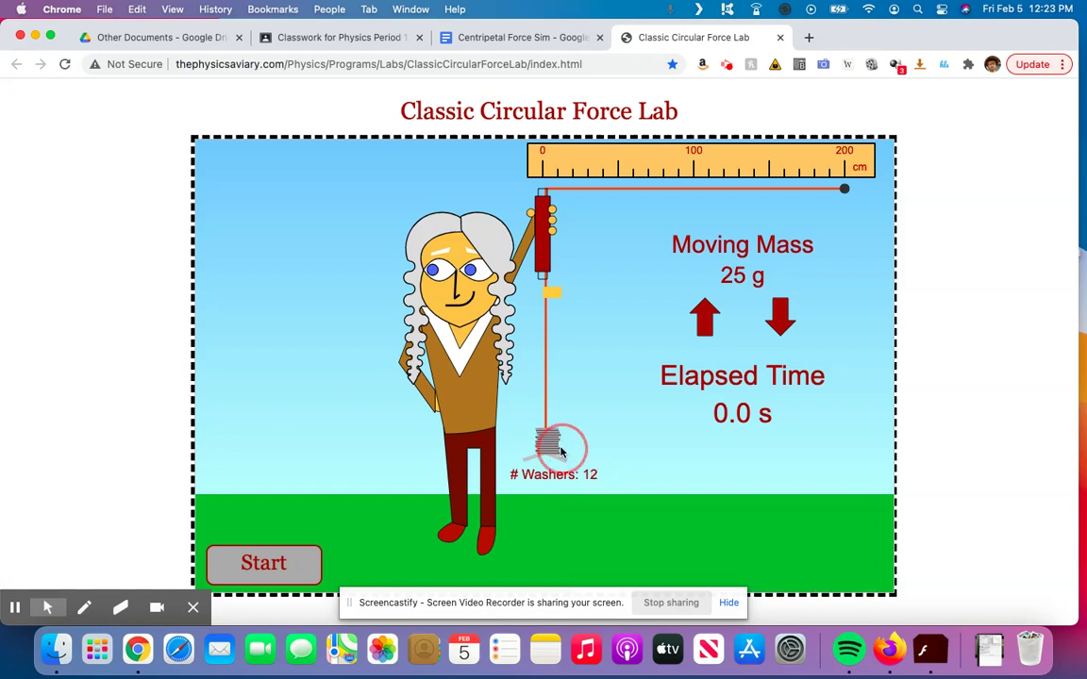
double_click(559, 443)
left_click(560, 447)
left_click(558, 448)
left_click(558, 447)
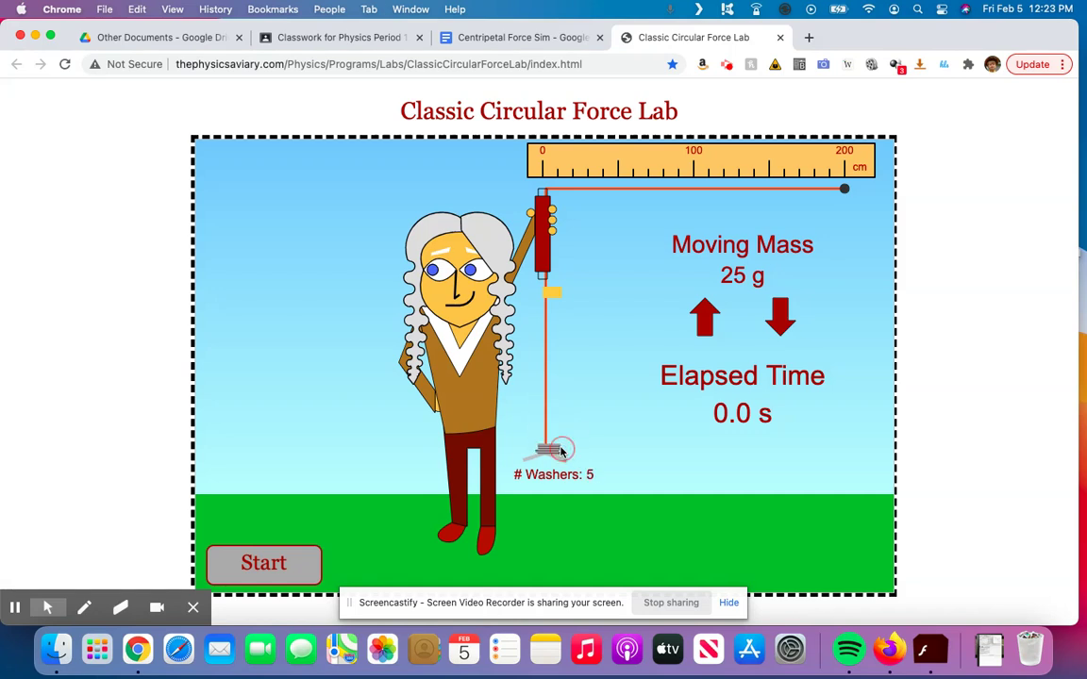
left_click(558, 447)
left_click(558, 447)
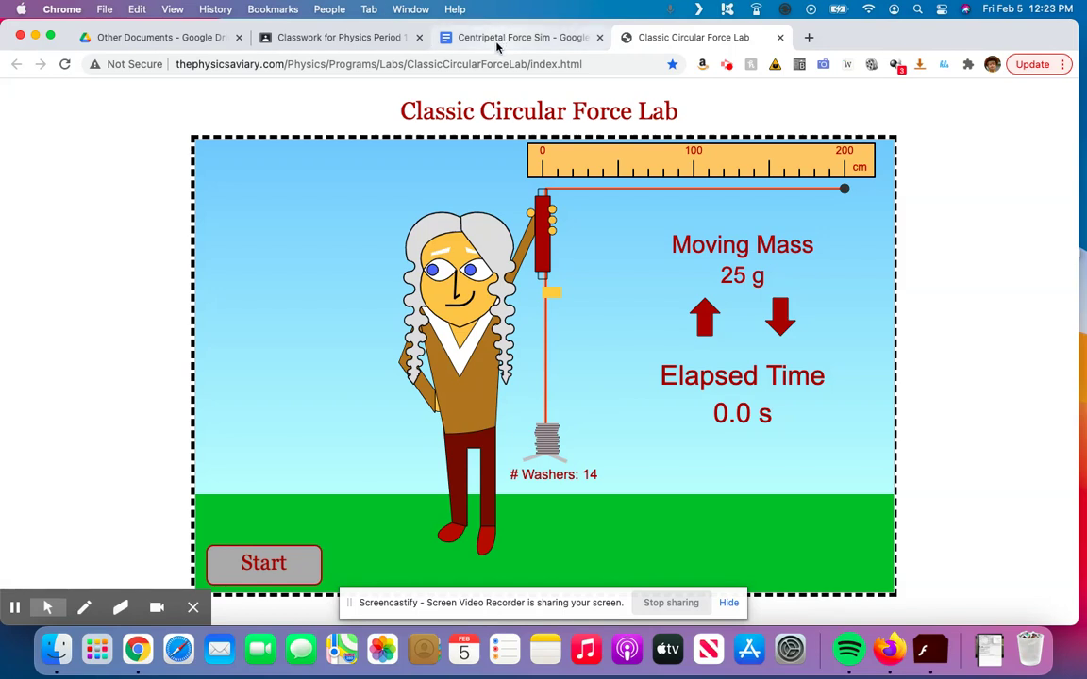
left_click(449, 40)
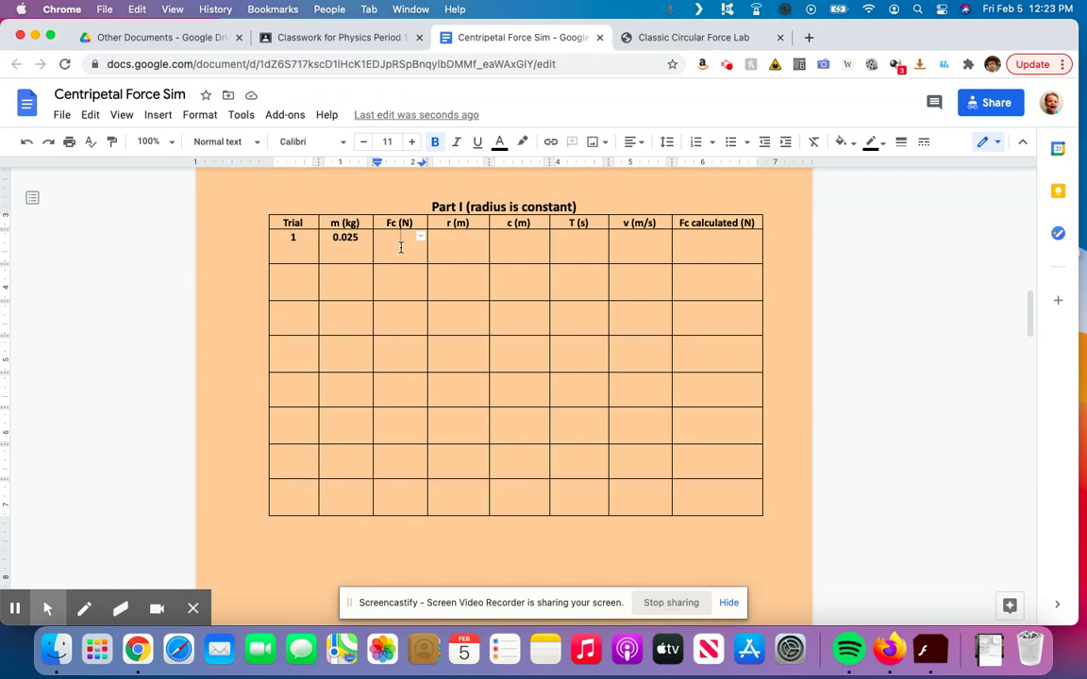
Type 1.372 into trial 1's Fc (N) cell and move on to the r (m) cell.
type("1.3")
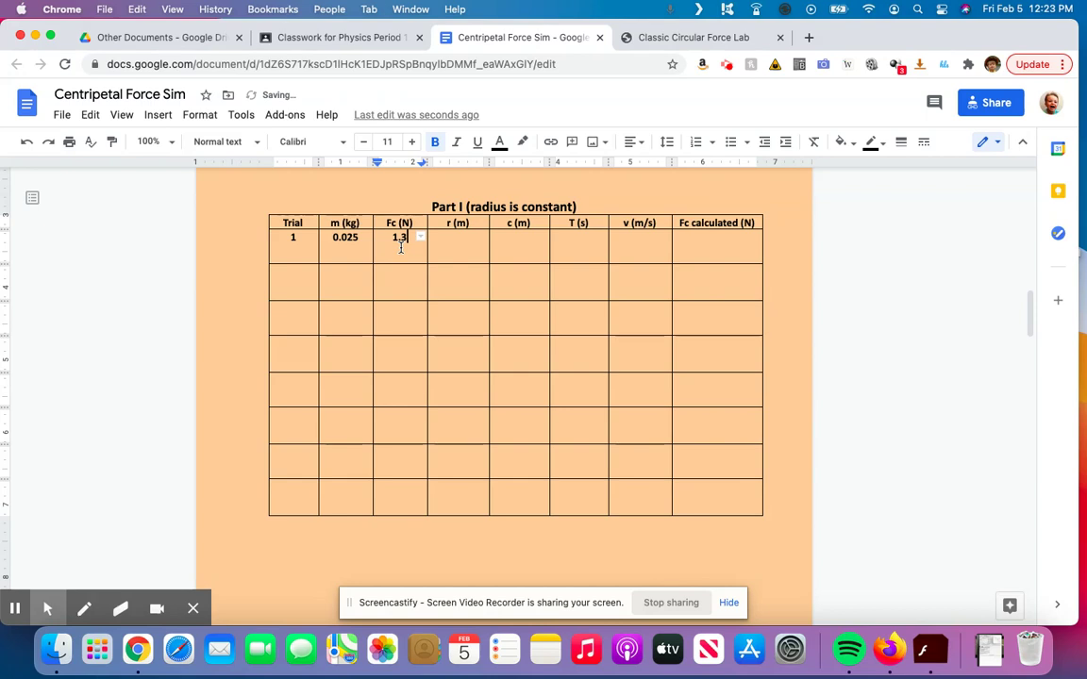
type("72")
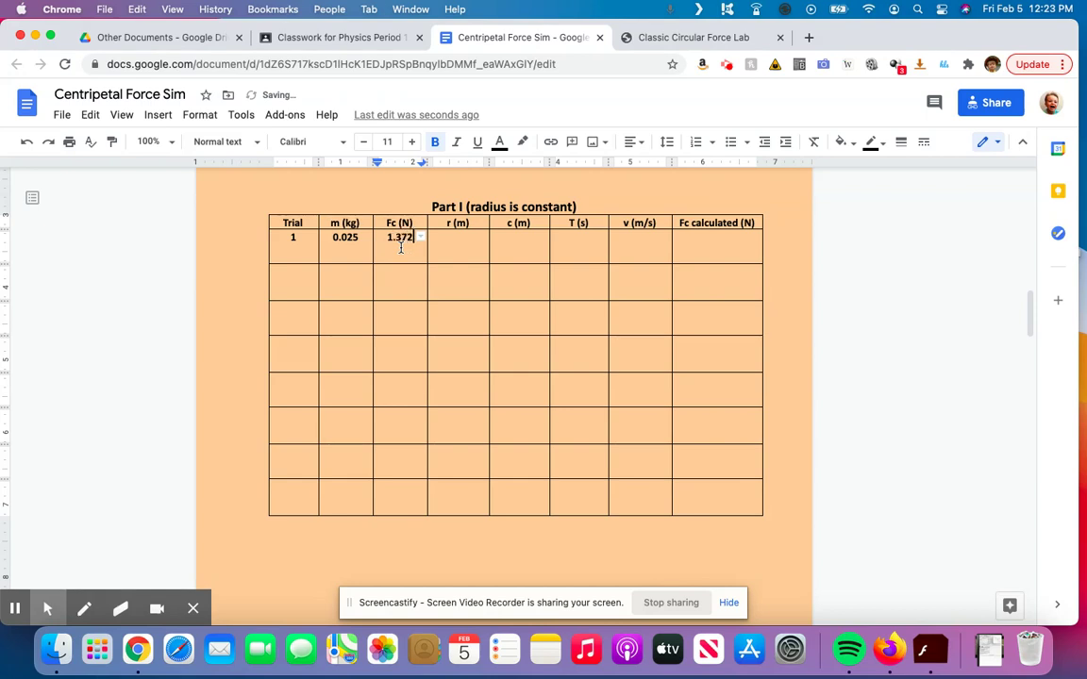
left_click(455, 247)
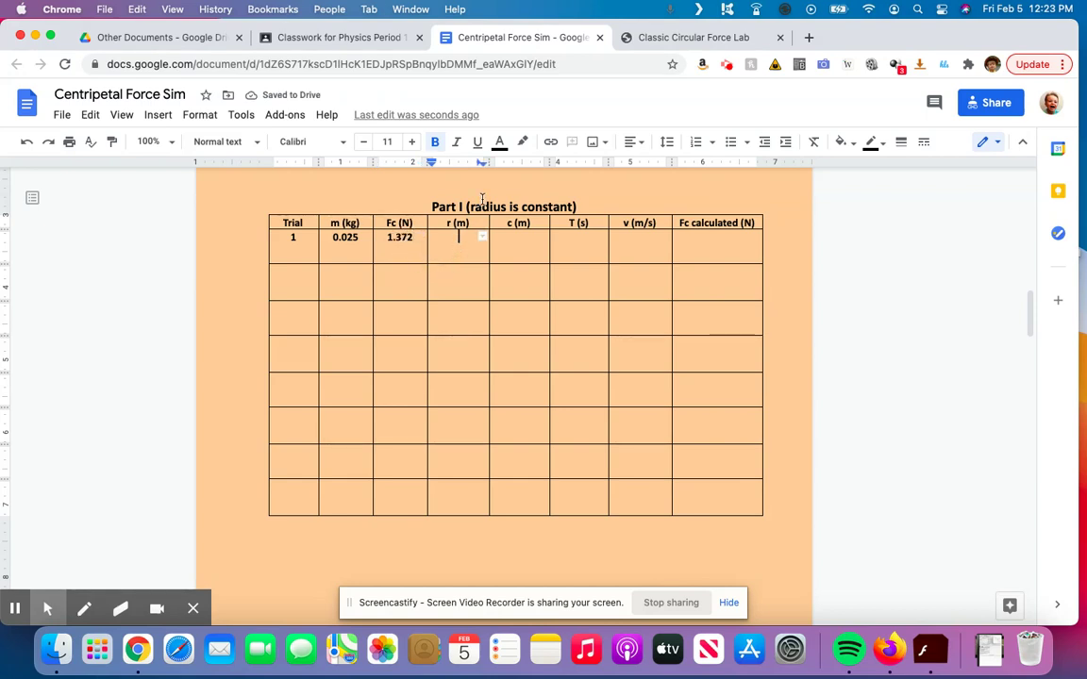
left_click(698, 42)
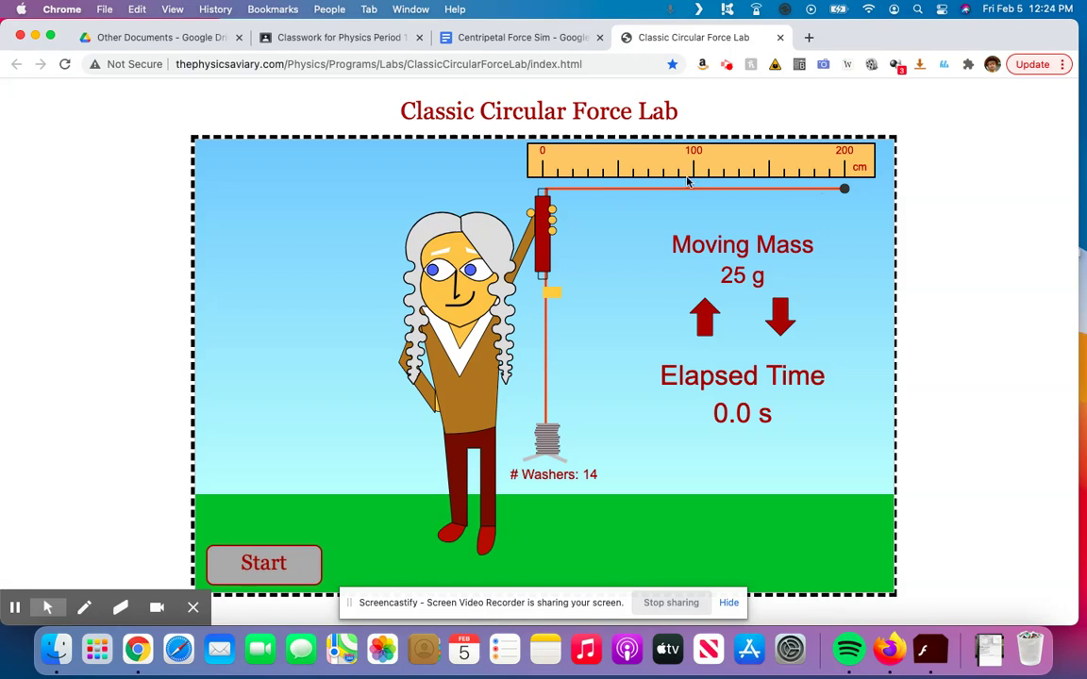
Adjust the simulation's string radius out to about 100 cm, then return to the document.
left_click_drag(553, 297, 553, 296)
mouse_move(553, 296)
left_mouse_down()
mouse_move(553, 285)
mouse_move(553, 297)
left_mouse_up()
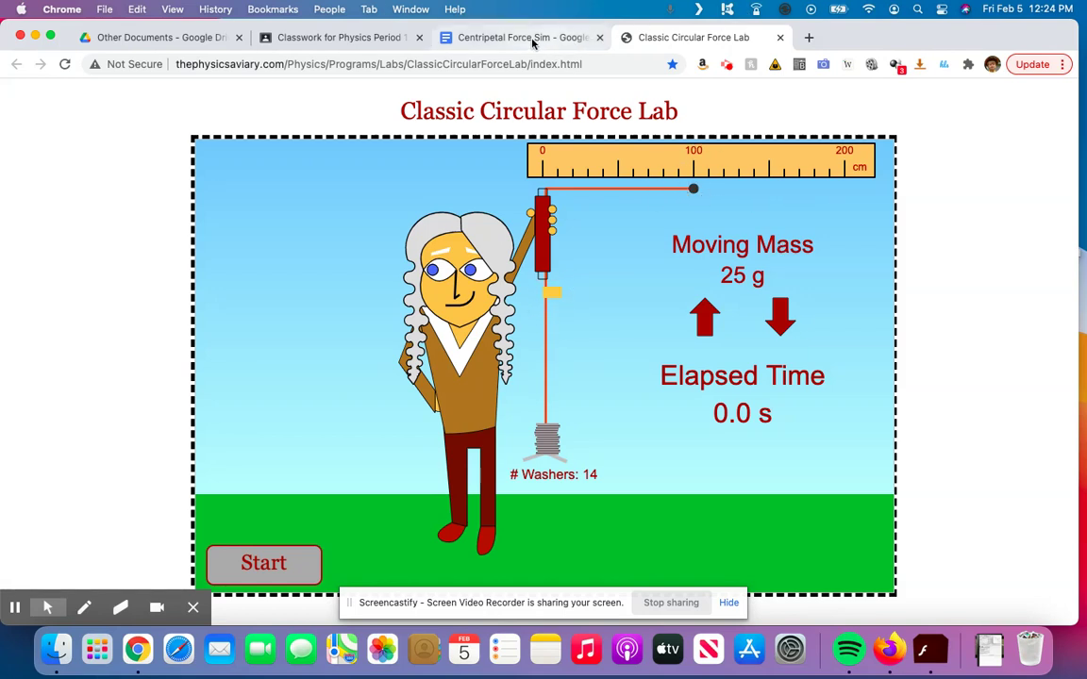
left_click(478, 33)
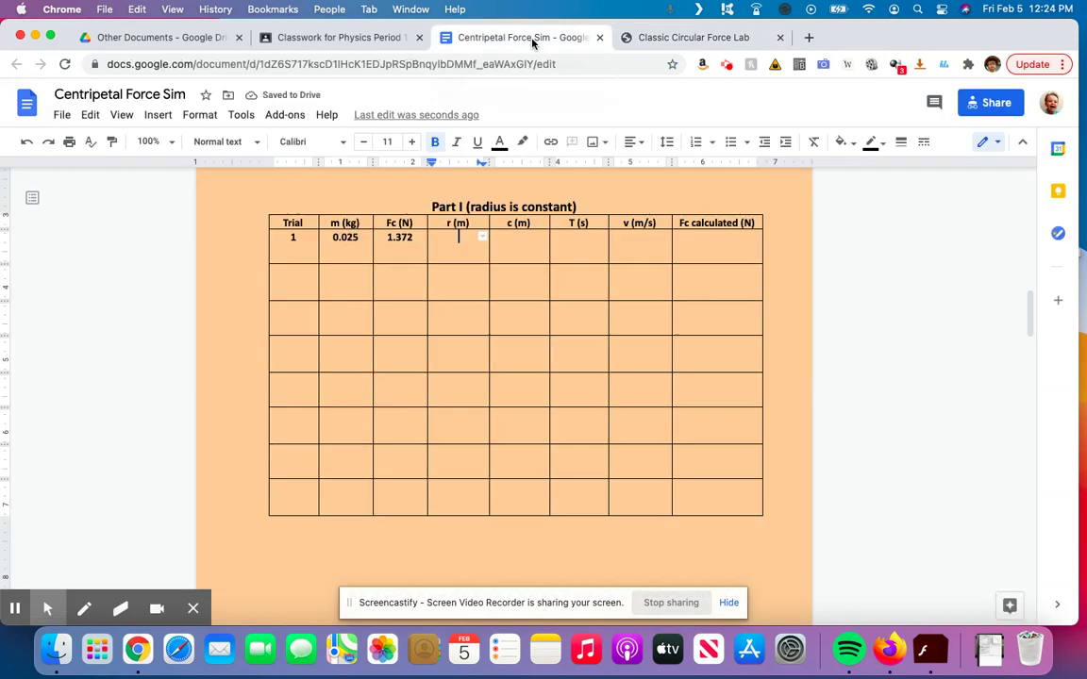
Enter r = 1 m for trial 1 and .025 kg as row 2's mass.
left_click(465, 250)
type("1")
left_click(348, 281)
type("025")
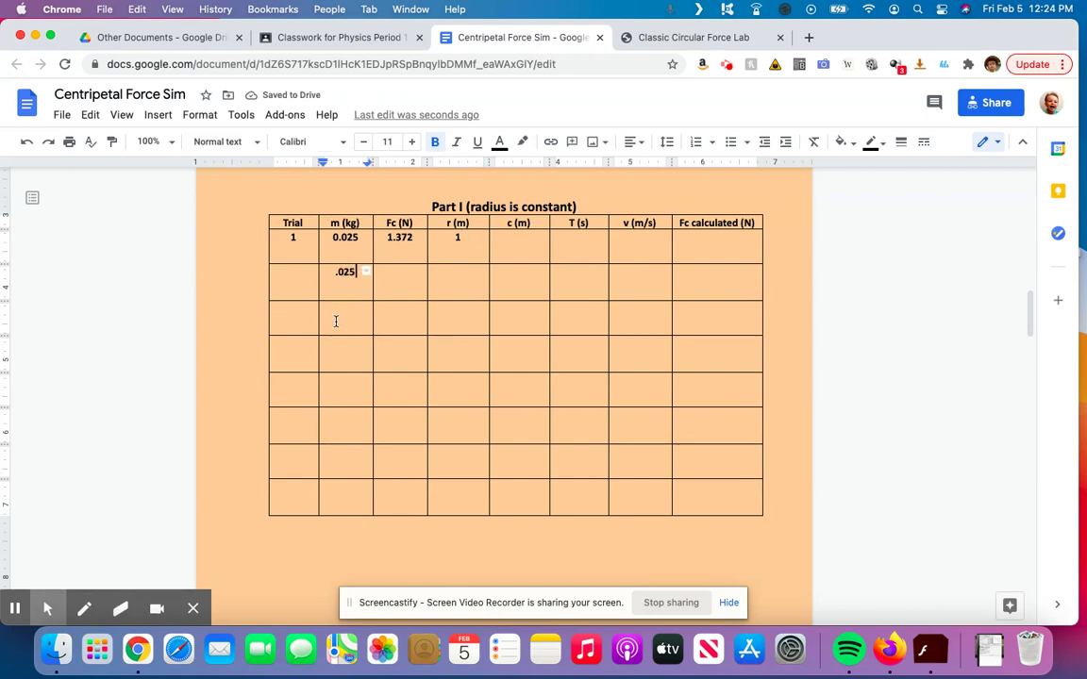
left_click(335, 317)
Fill r = 1 m in rows 2–4 and circumference 6.28 m for trial 1.
left_click(451, 280)
type("1")
left_click(453, 313)
type("1")
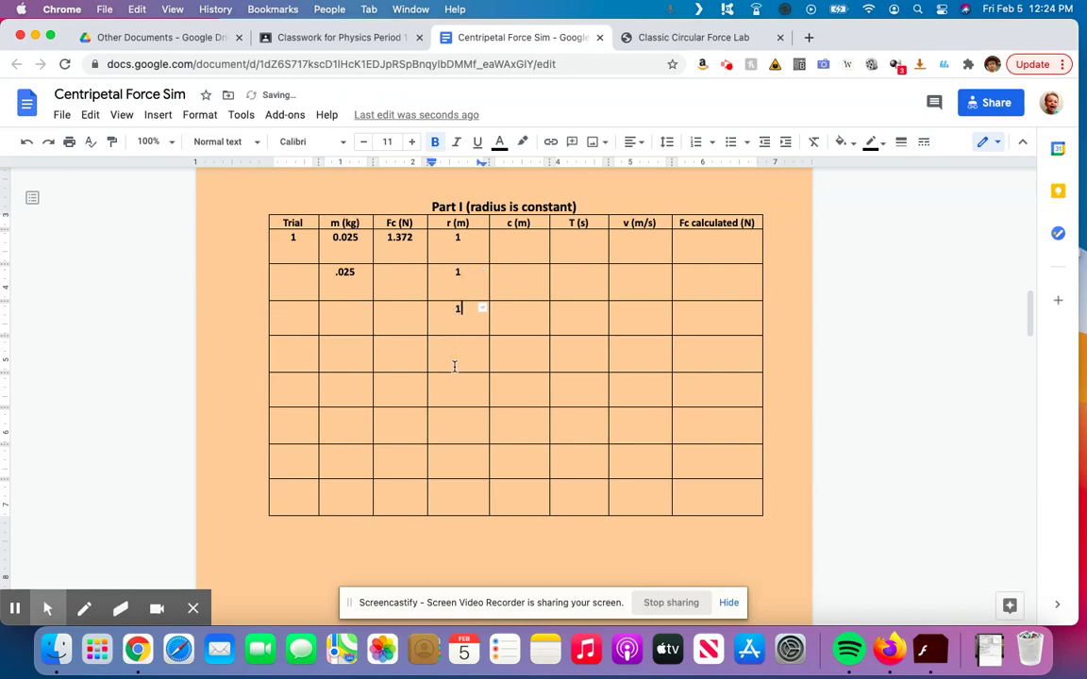
left_click(455, 360)
type("1")
left_click(523, 248)
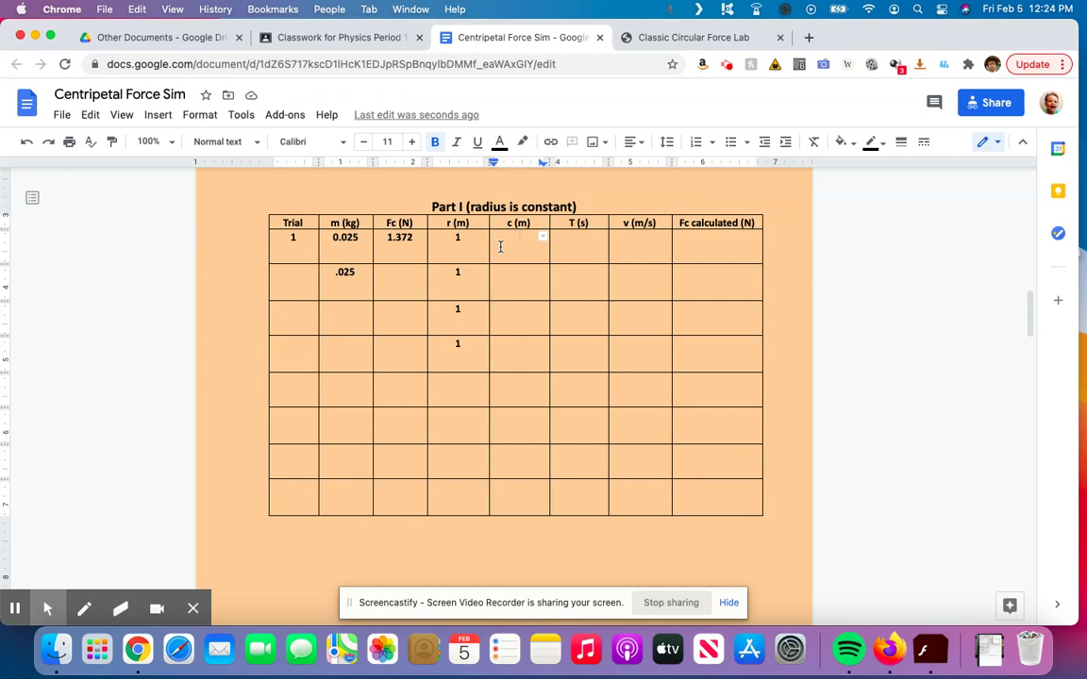
type("6.28")
left_click(515, 288)
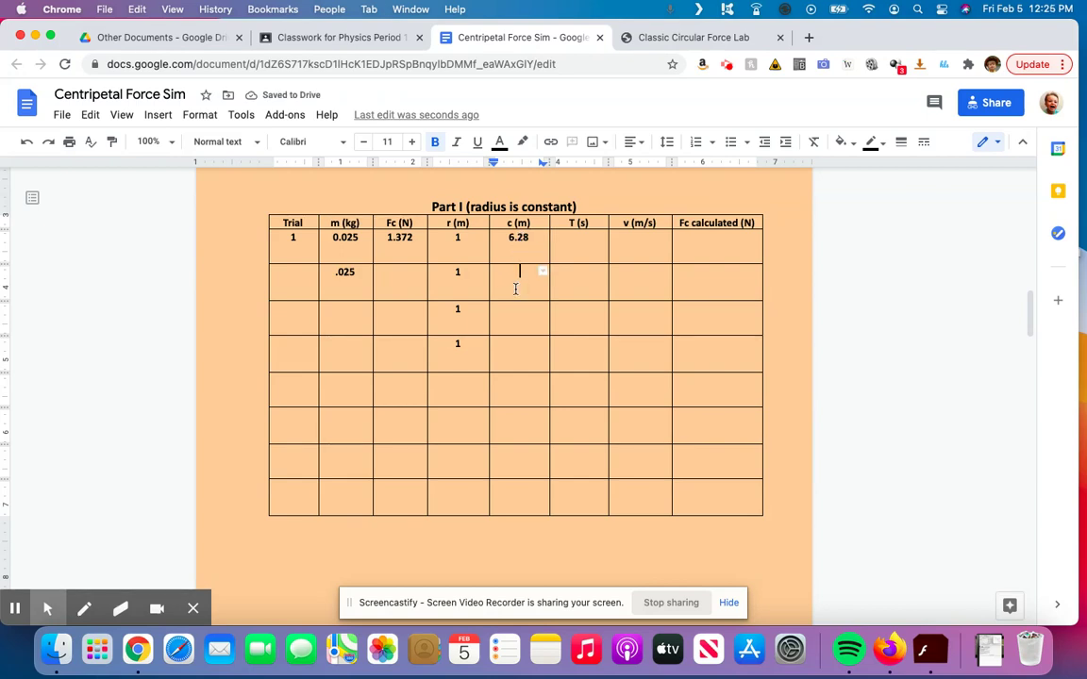
type("6.28")
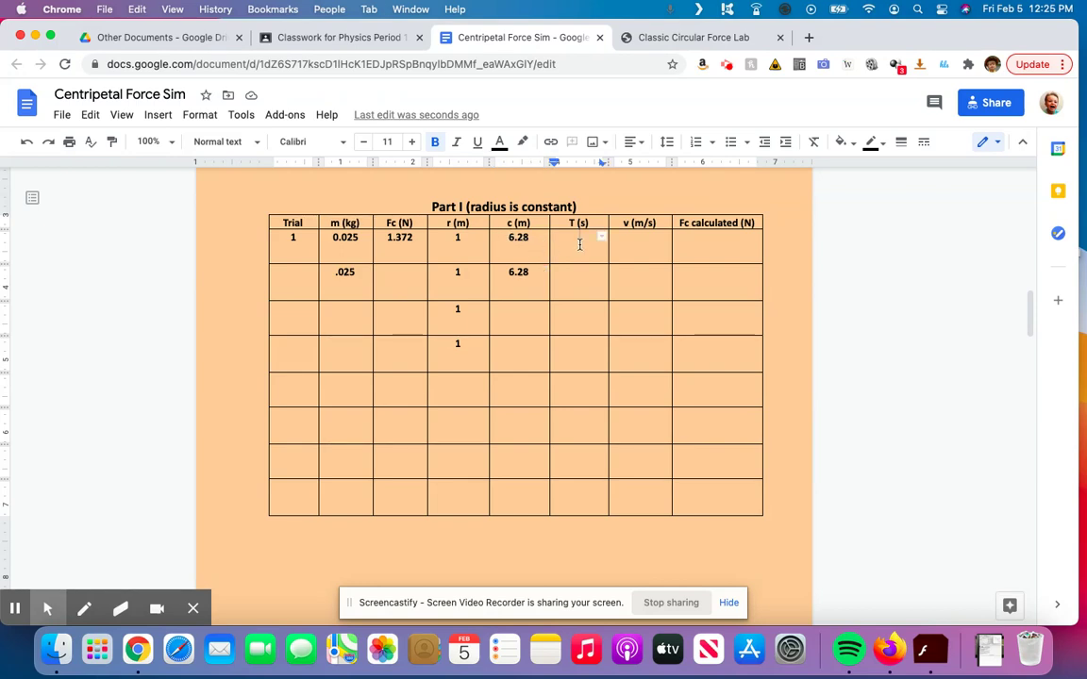
Scroll the doc up to reread the Part I procedure, then return to the simulation.
left_click(672, 38)
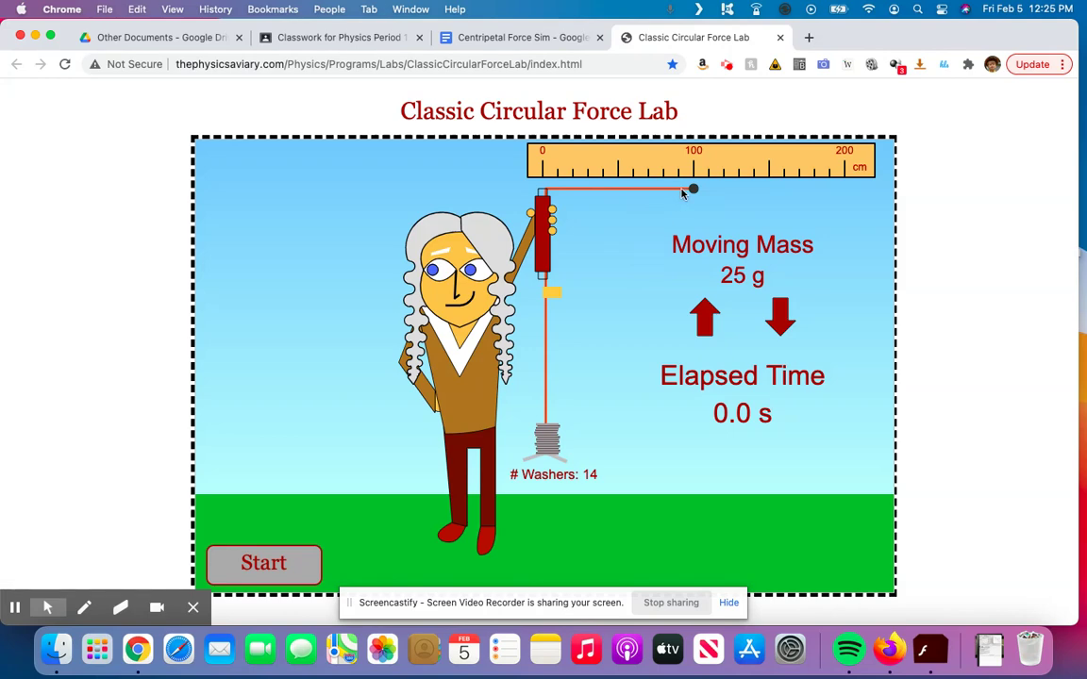
left_click(519, 38)
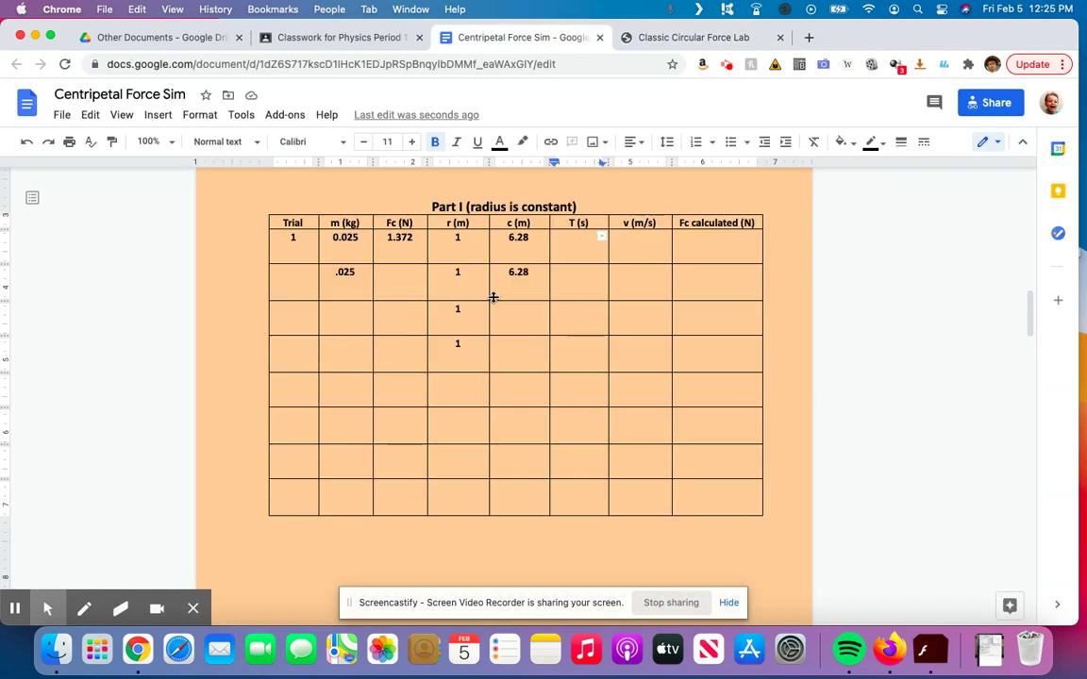
scroll(491, 298, "up", 10)
scroll(492, 298, "up", 2)
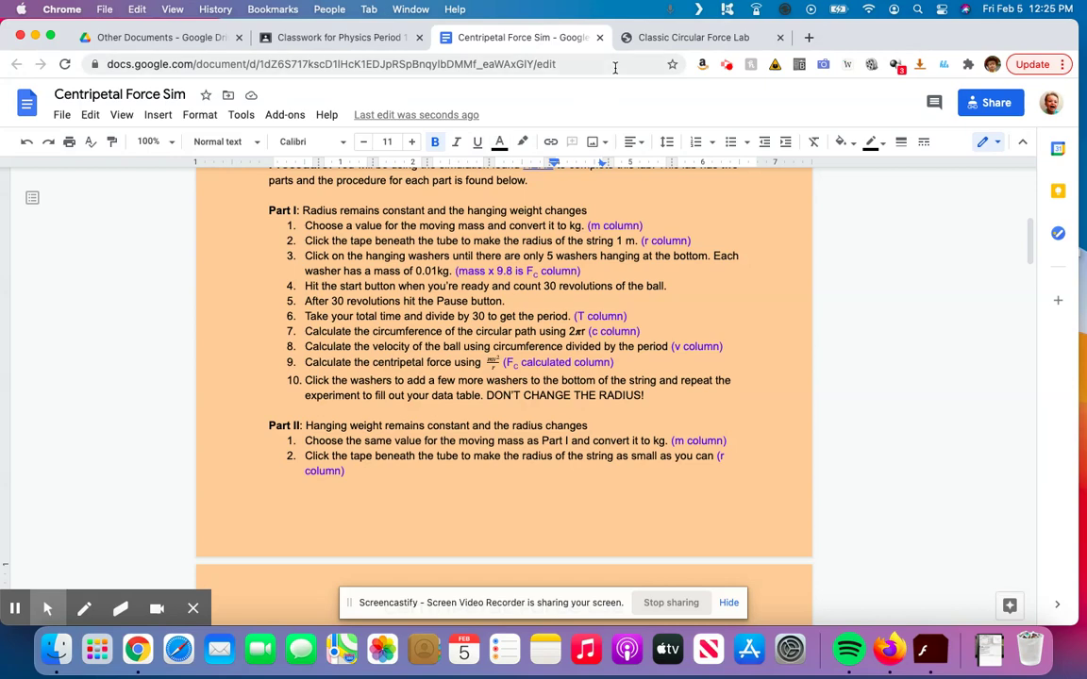
left_click(666, 38)
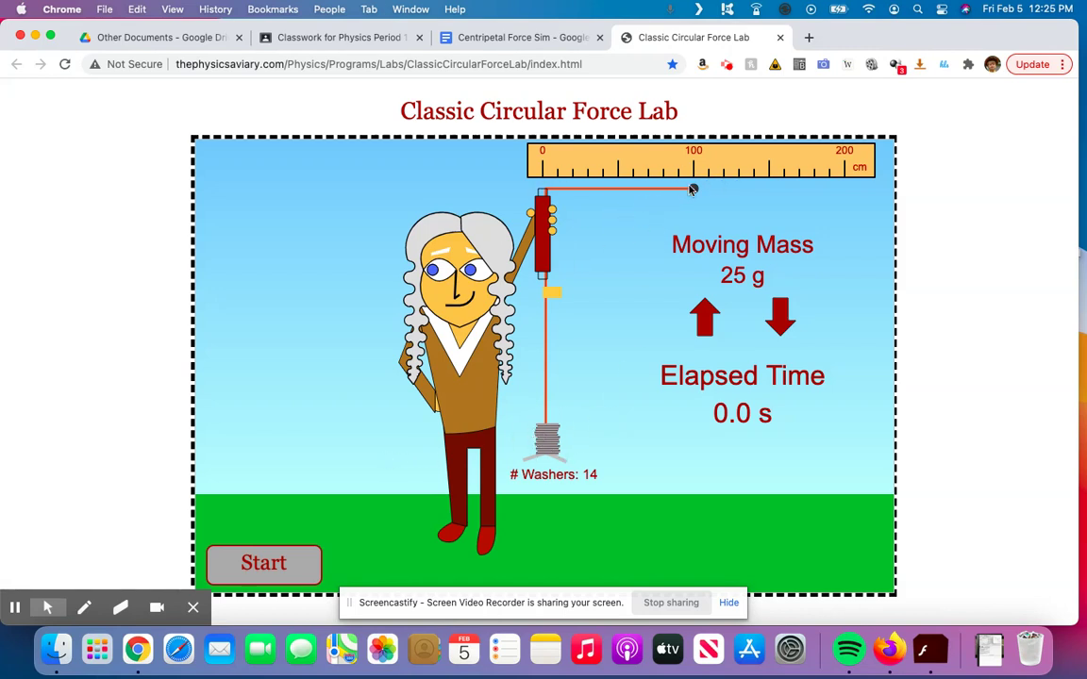
Start the spinning 25 g mass and pause the run at 8.5 s elapsed.
left_click(274, 564)
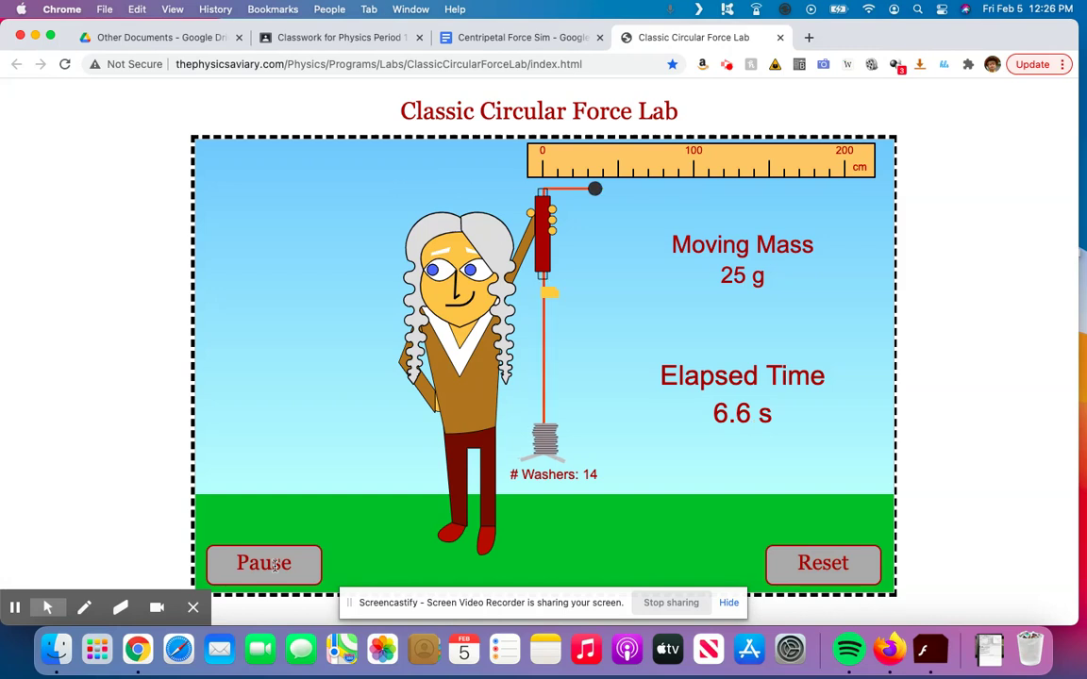
left_click(275, 566)
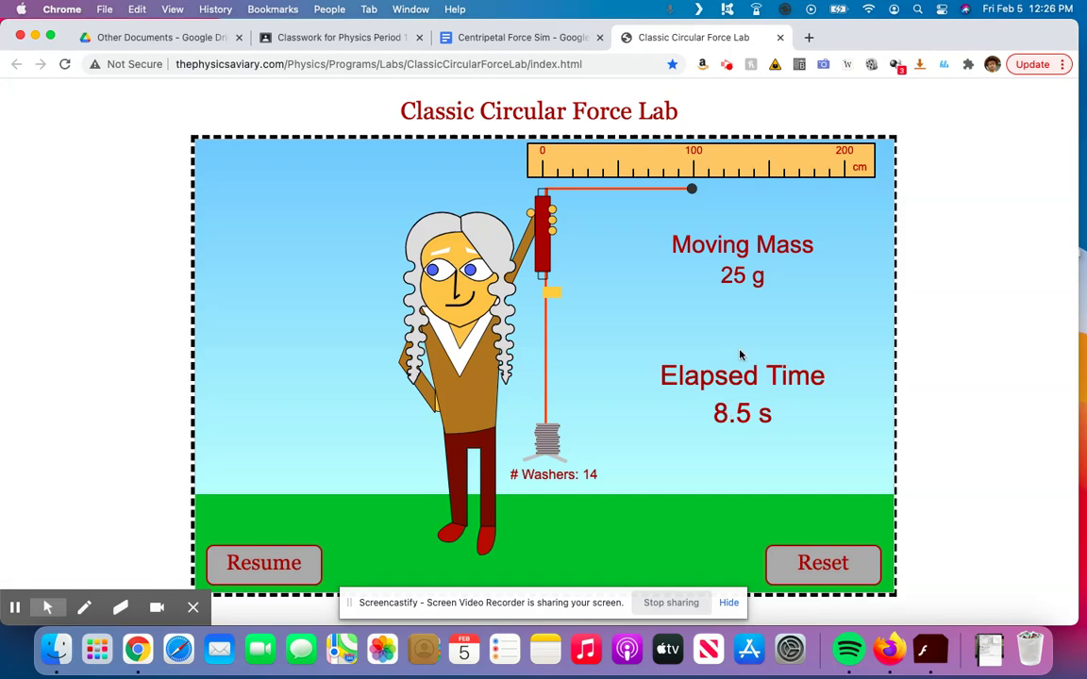
Enter T = 0.85 s and v = 7.39 m/s in trial 1's row of the doc table.
left_click(519, 37)
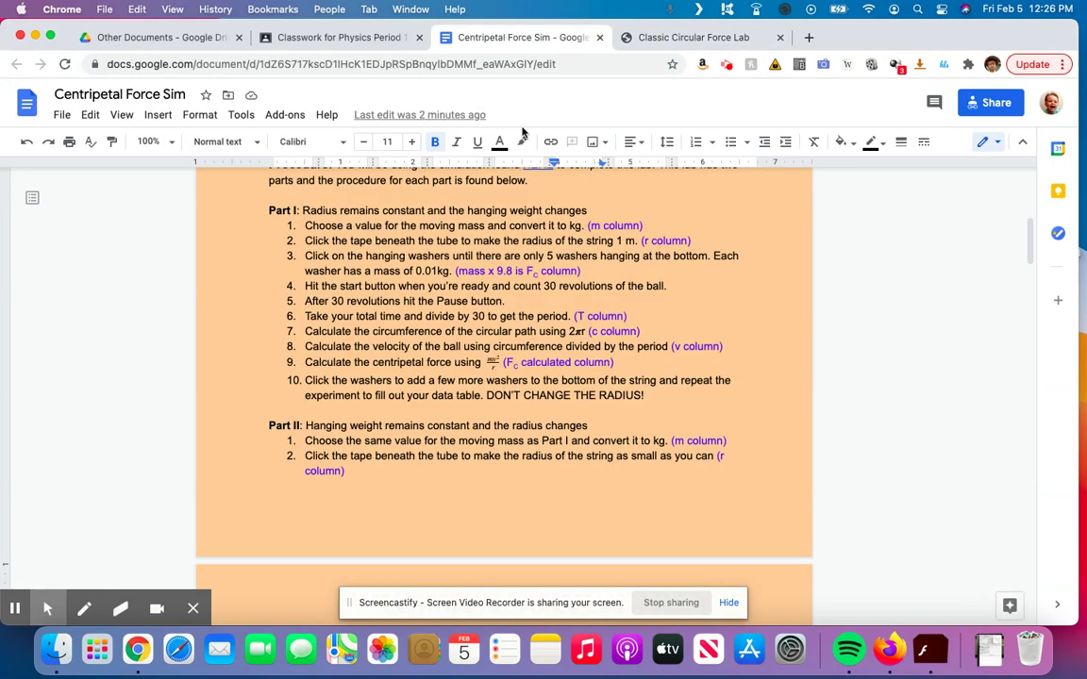
scroll(567, 330, "down", 10)
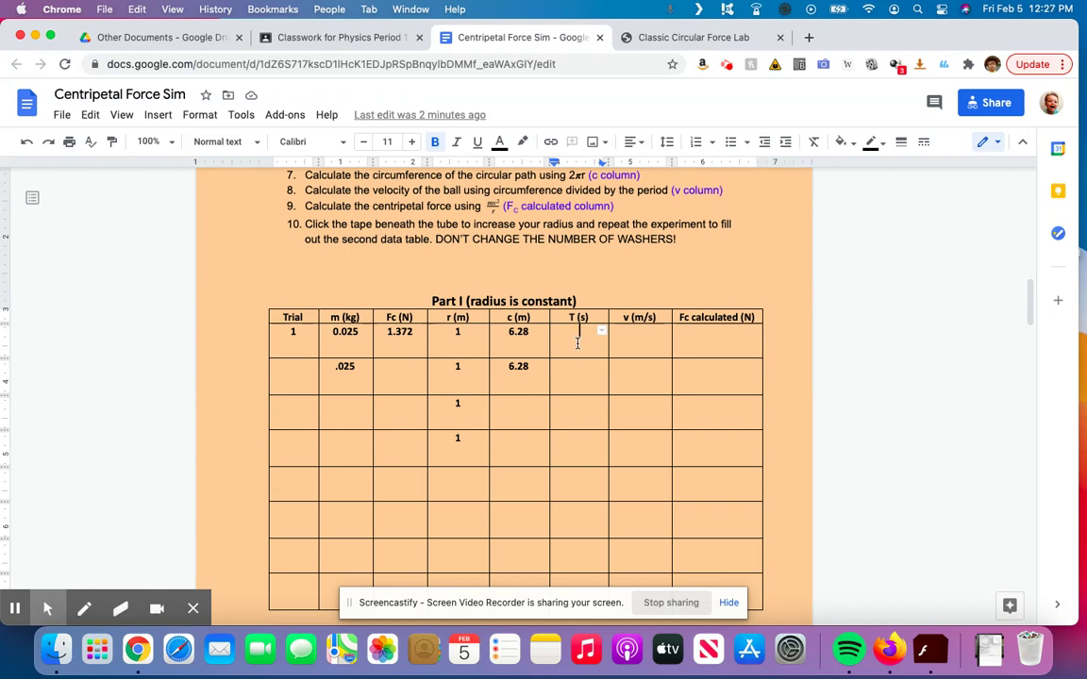
type("0.85")
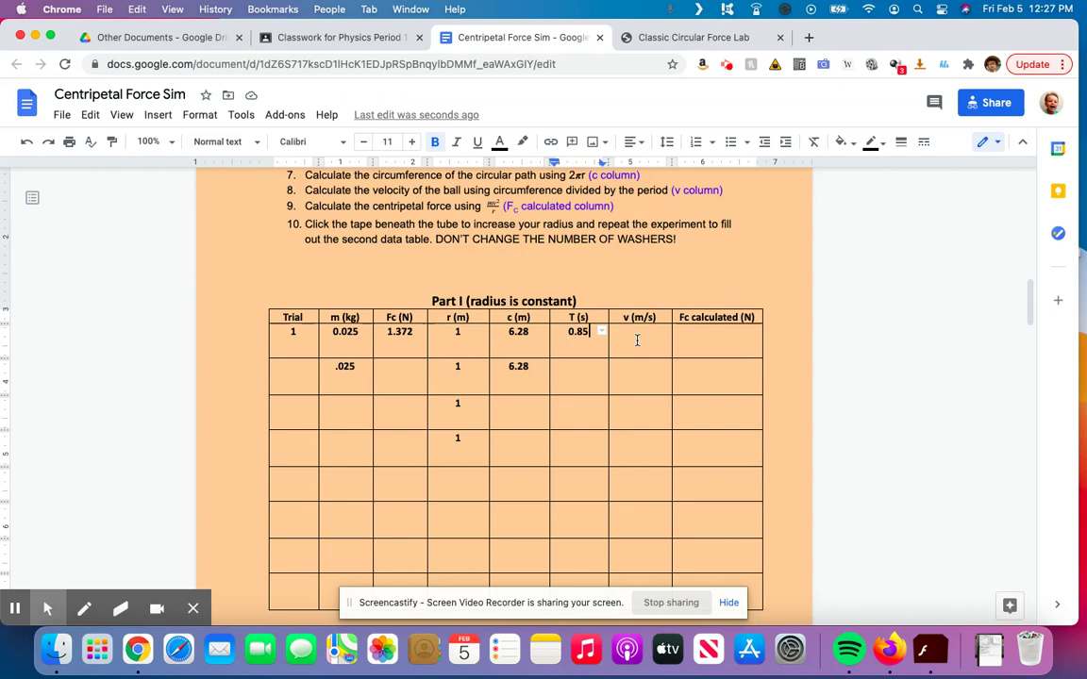
left_click(636, 336)
type("7.39")
left_click(710, 336)
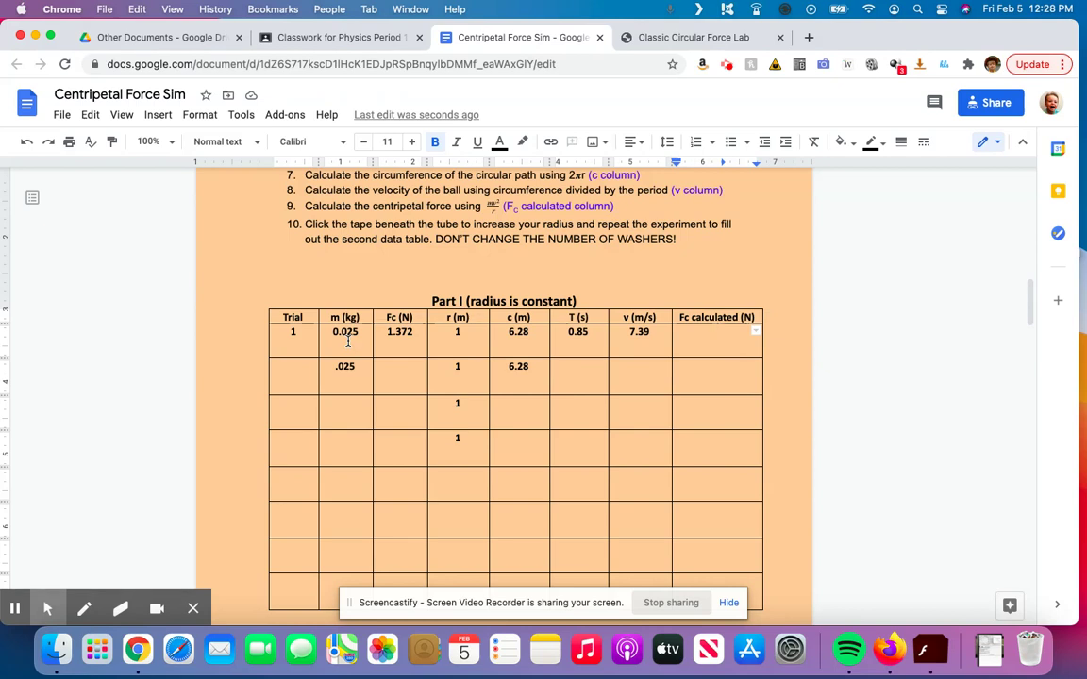
Record 1.365 N as trial 1's calculated Fc and label the second row's Trial cell 2.
type("1.365")
left_click(286, 374)
type("2")
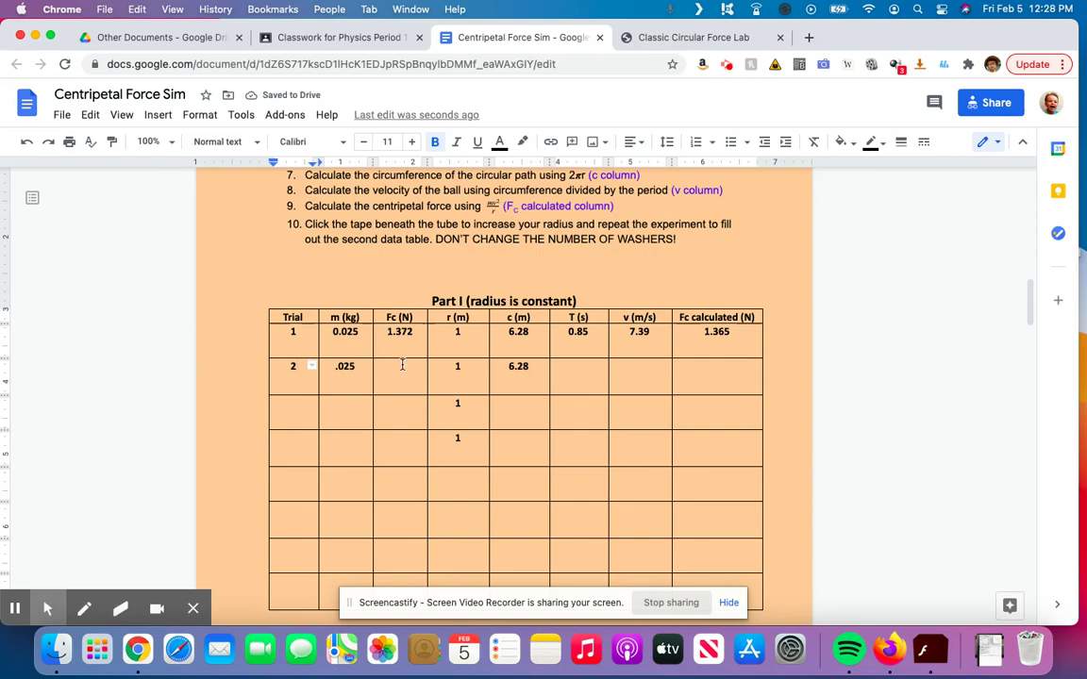
left_click(658, 38)
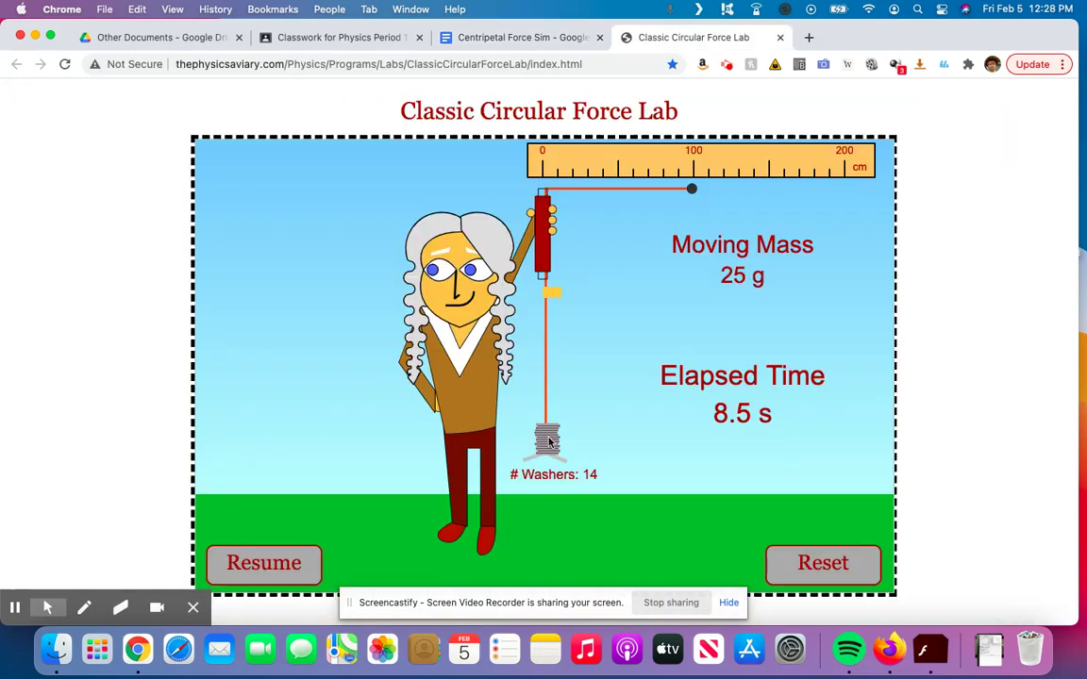
Reset the simulation timer to 0.0 s and increase the hanging washers from 14 to 18.
left_click(852, 564)
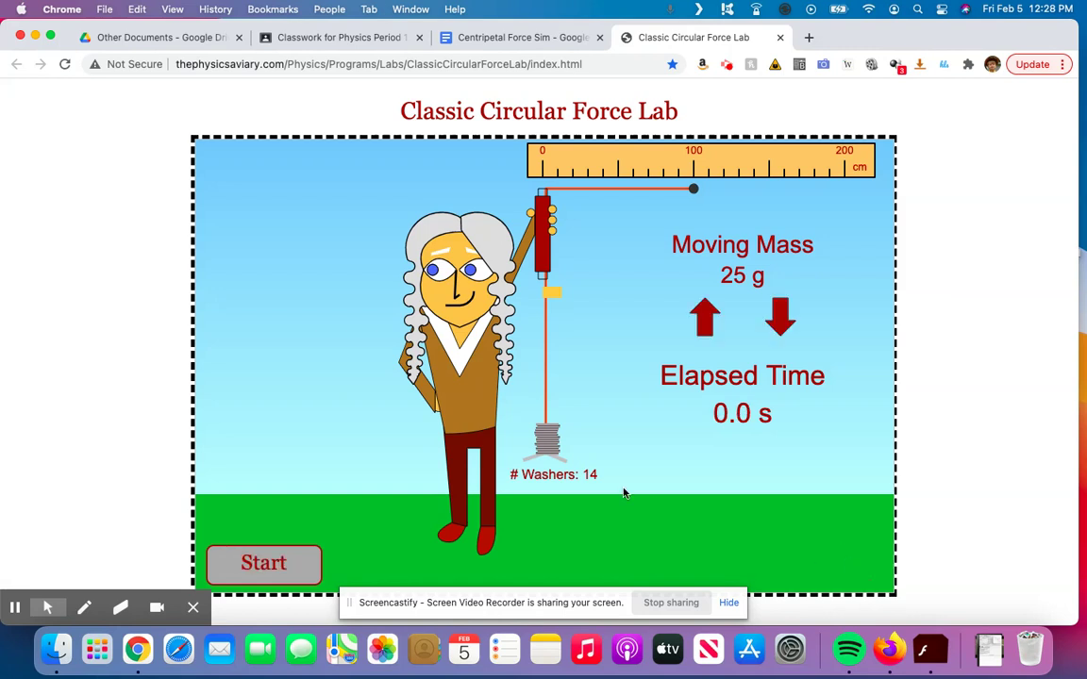
left_click(547, 438)
left_click(547, 438)
left_click(547, 439)
left_click(547, 439)
left_click(452, 38)
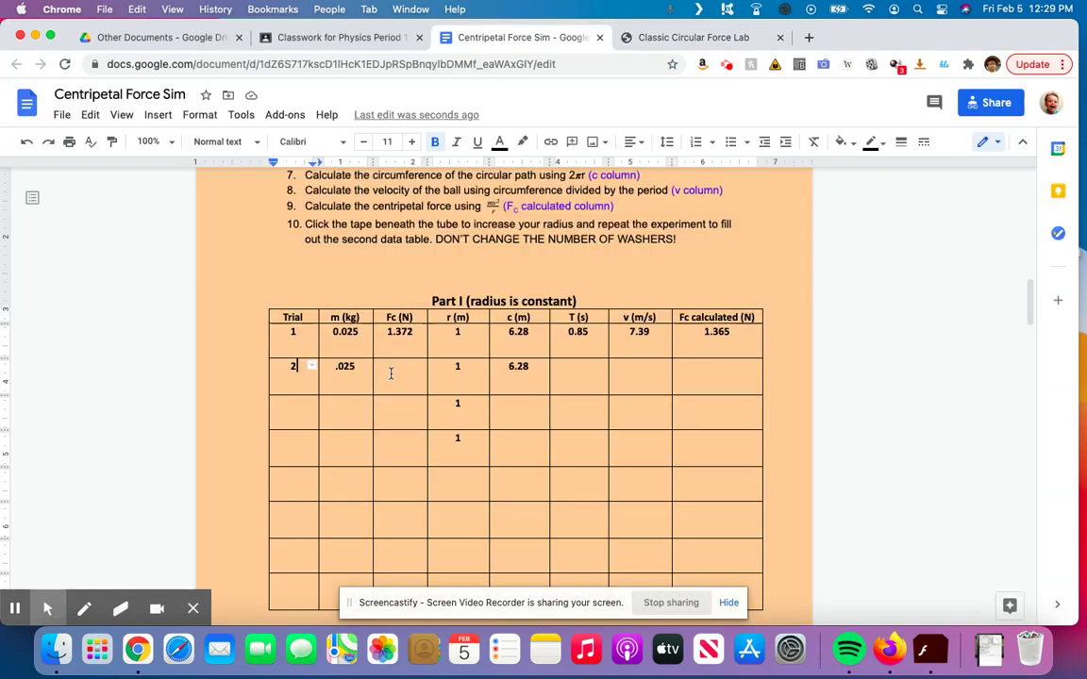